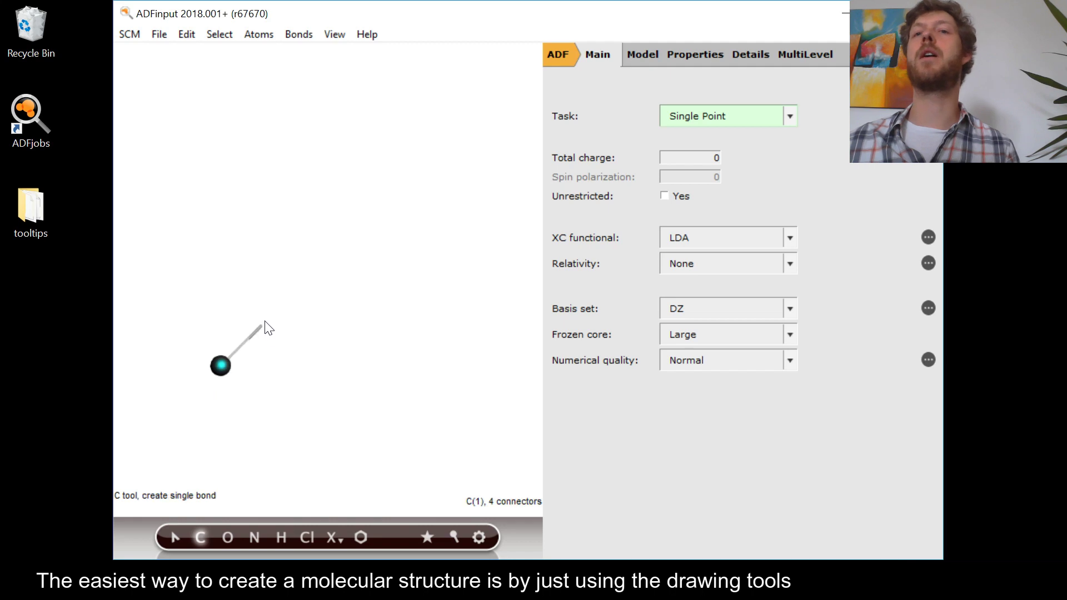
Draw a chain of four single-bonded carbon atoms with the C tool and inspect it from different angles.
click(317, 367)
key(Escape)
drag(335, 422, 314, 387)
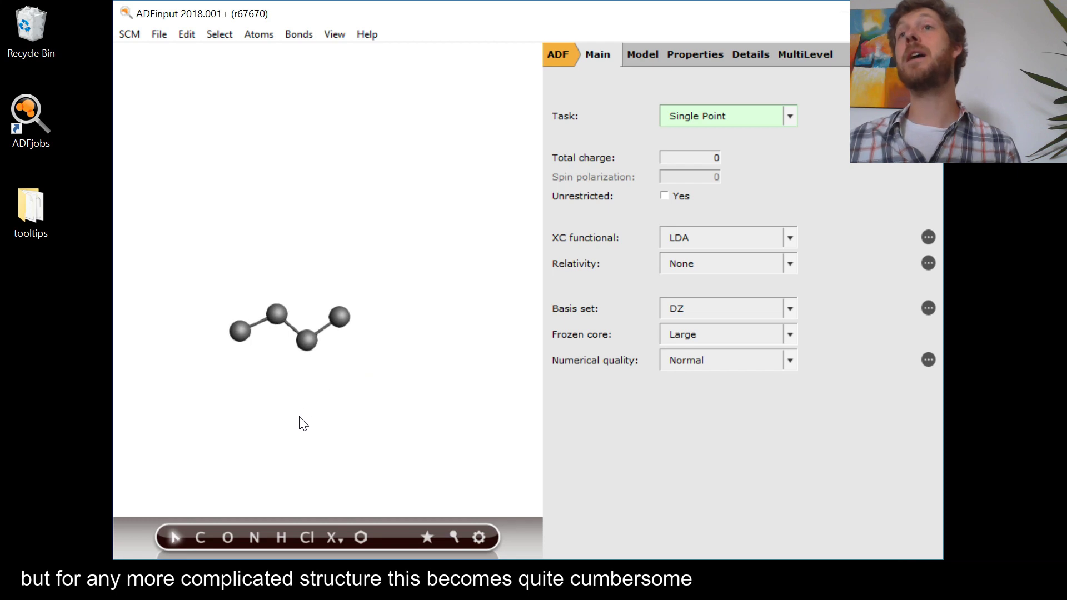
drag(217, 417, 231, 443)
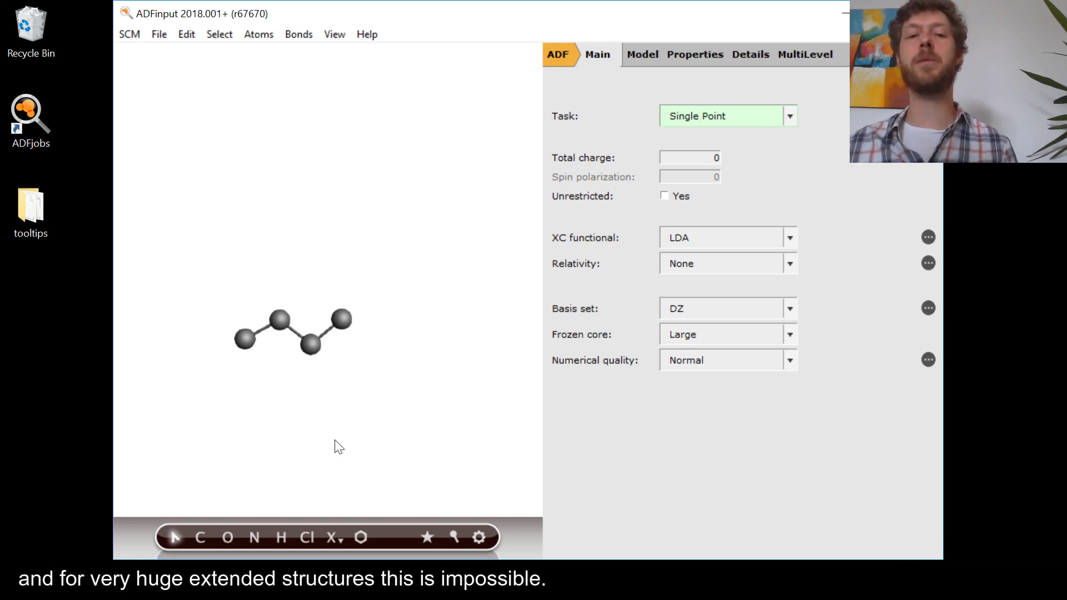
drag(256, 406, 252, 292)
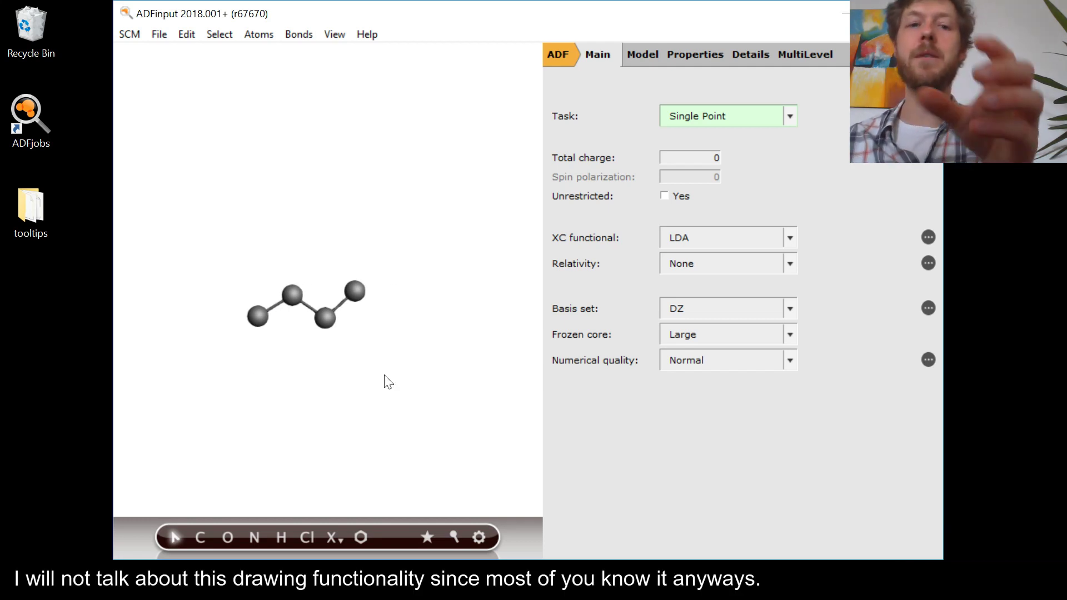
Select the whole carbon chain and delete it, leaving the molecule view empty.
key(ctrl+a)
key(Delete)
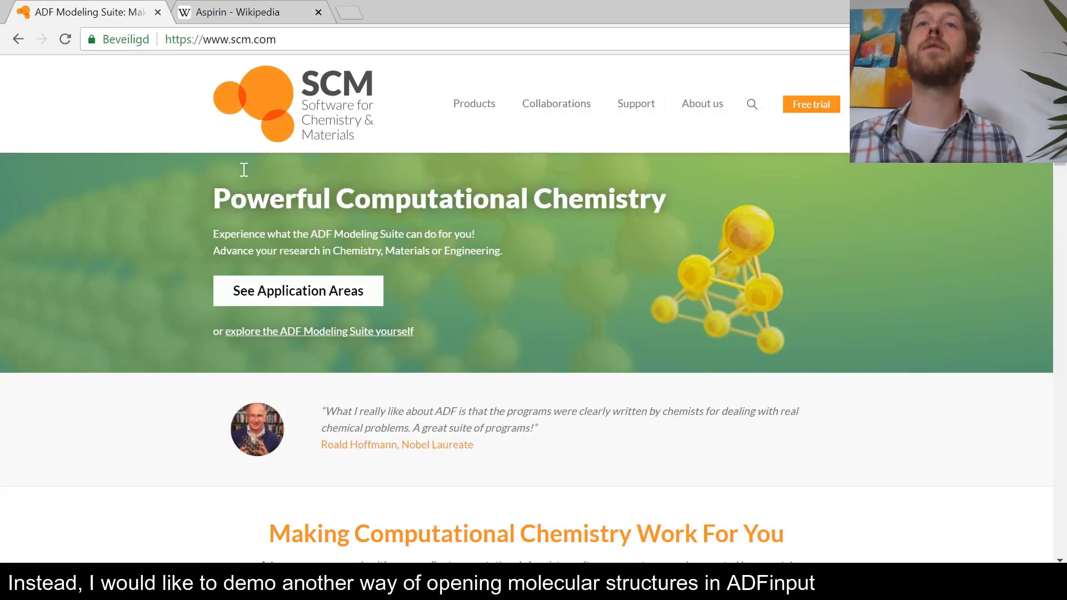
Switch to the Aspirin Wikipedia article in the browser and copy the SMILES string O=C(C)Oc1ccccc1C(=O)O from its infobox.
click(228, 13)
scroll(478, 333, up, 15)
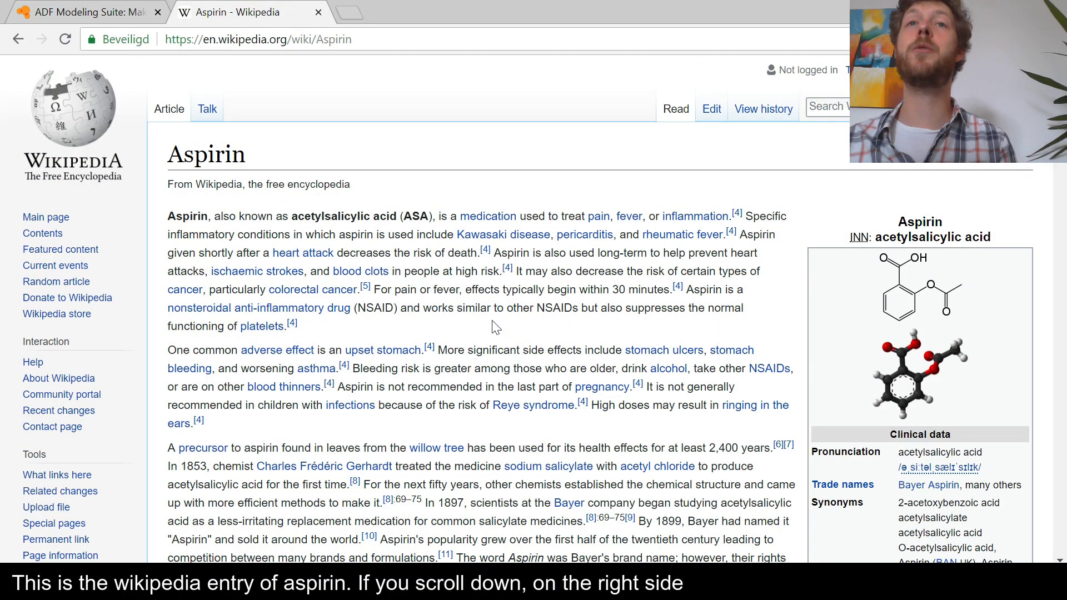
scroll(905, 346, down, 1)
scroll(904, 345, down, 20)
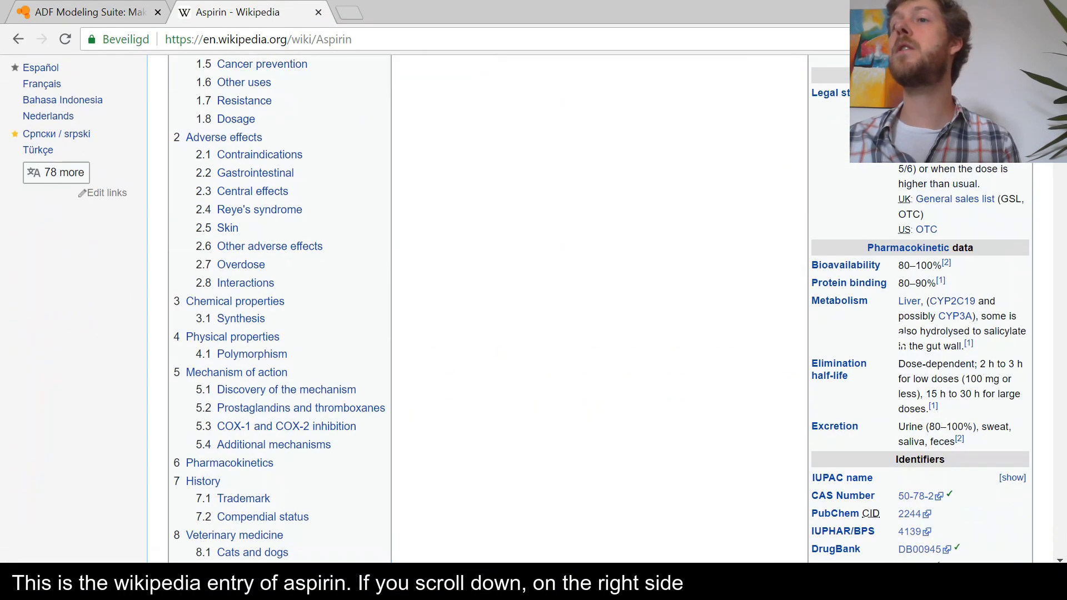
scroll(877, 334, up, 7)
scroll(876, 334, down, 2)
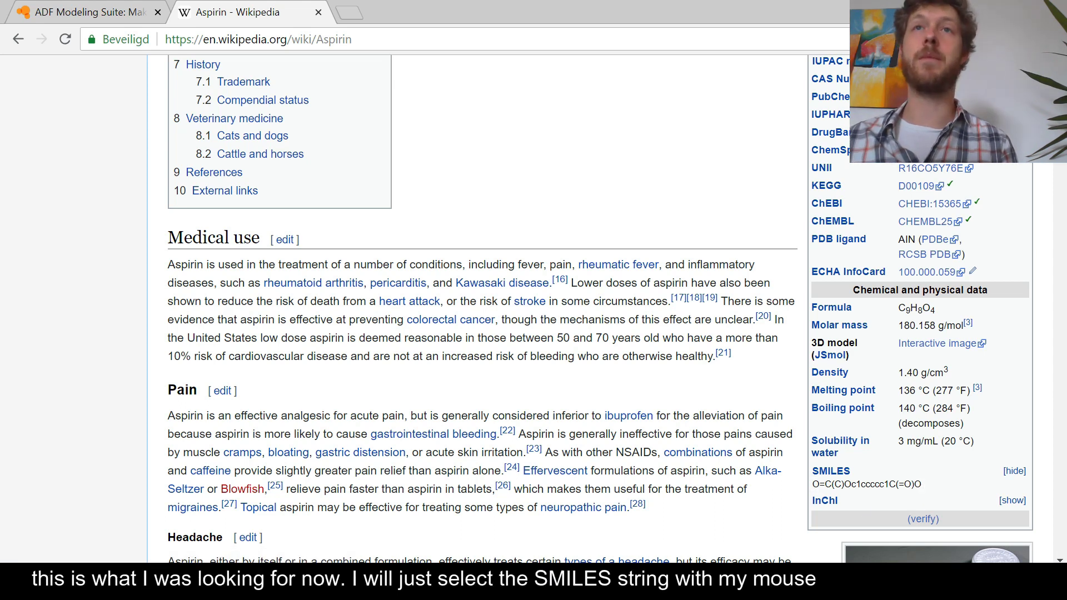
drag(922, 484, 812, 485)
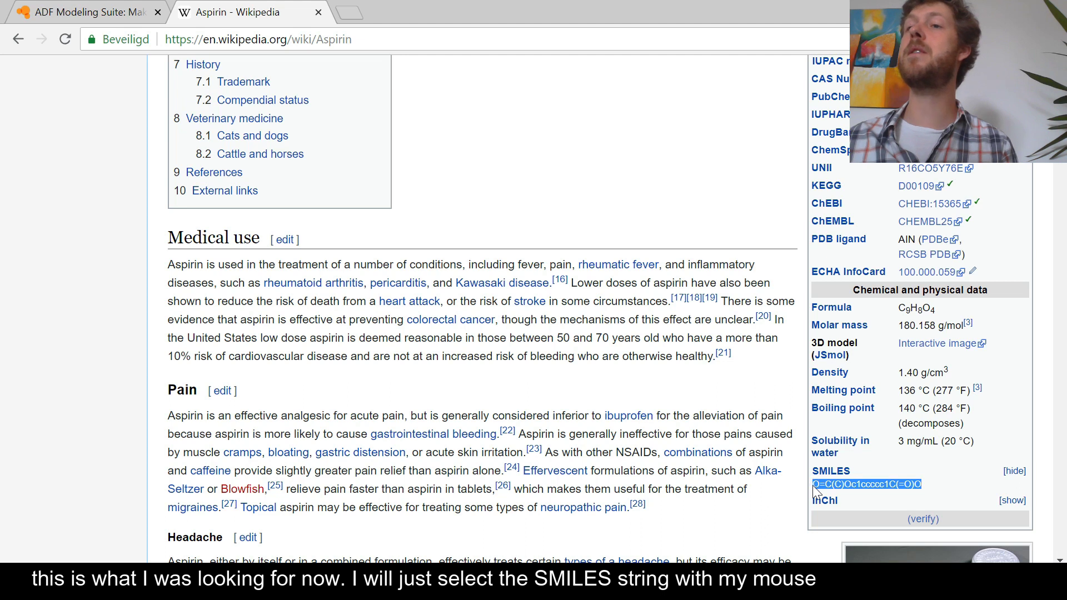
right_click(863, 484)
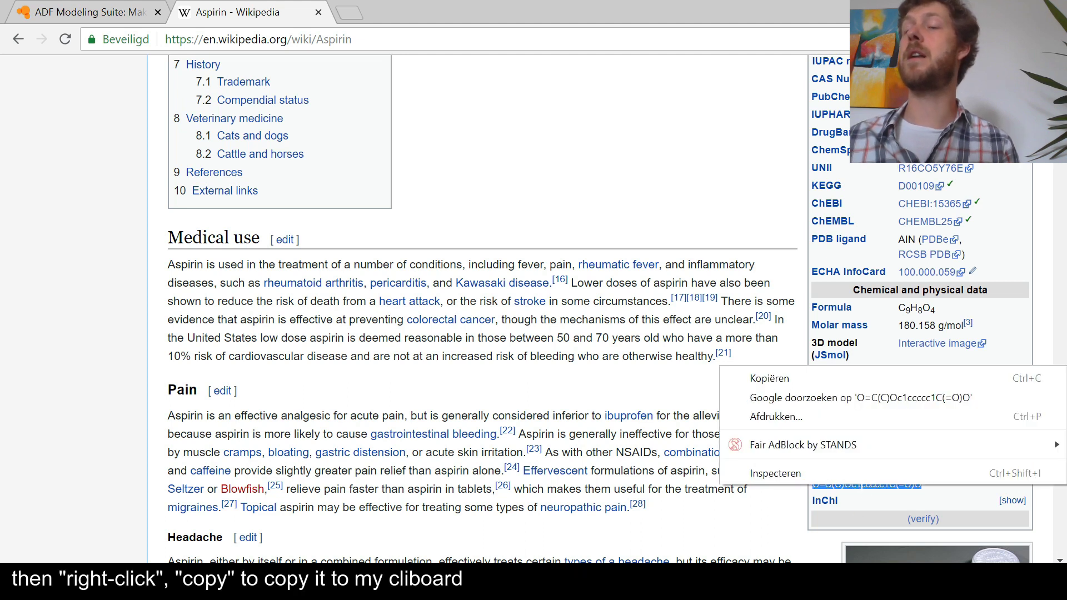
click(782, 379)
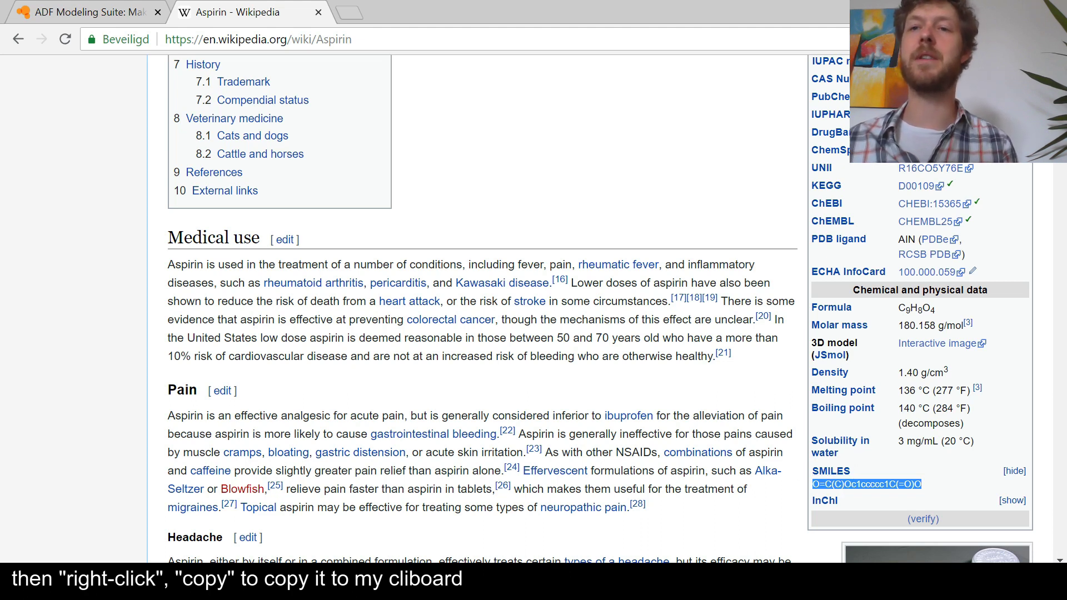
Return to ADFinput, paste the copied aspirin SMILES string into the molecule view as a 3D structure, and deselect it.
key(alt+Tab)
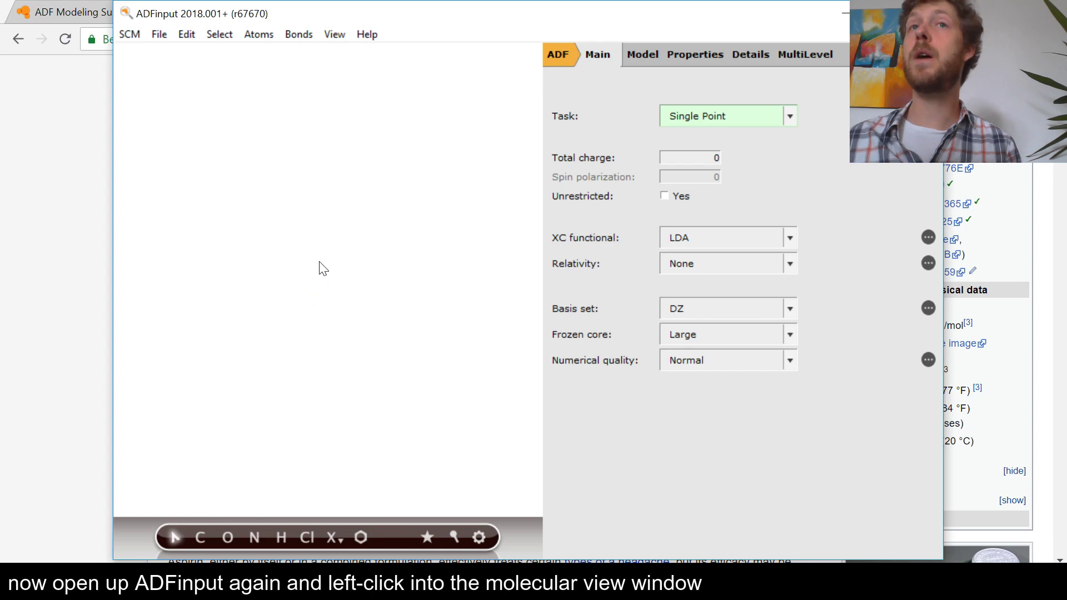
click(187, 37)
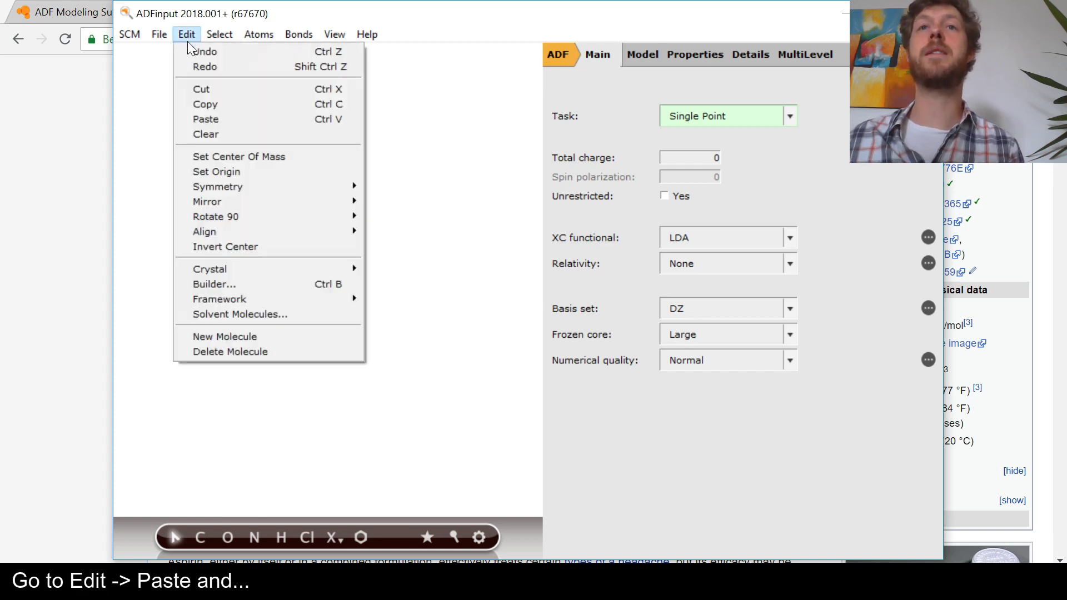
click(219, 119)
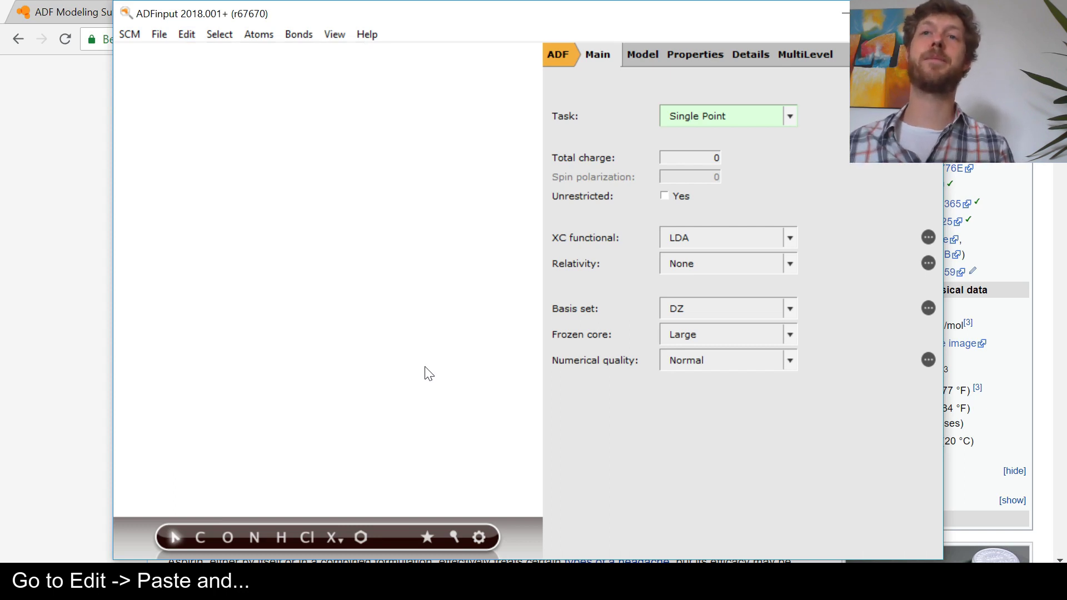
click(358, 425)
drag(405, 441, 283, 428)
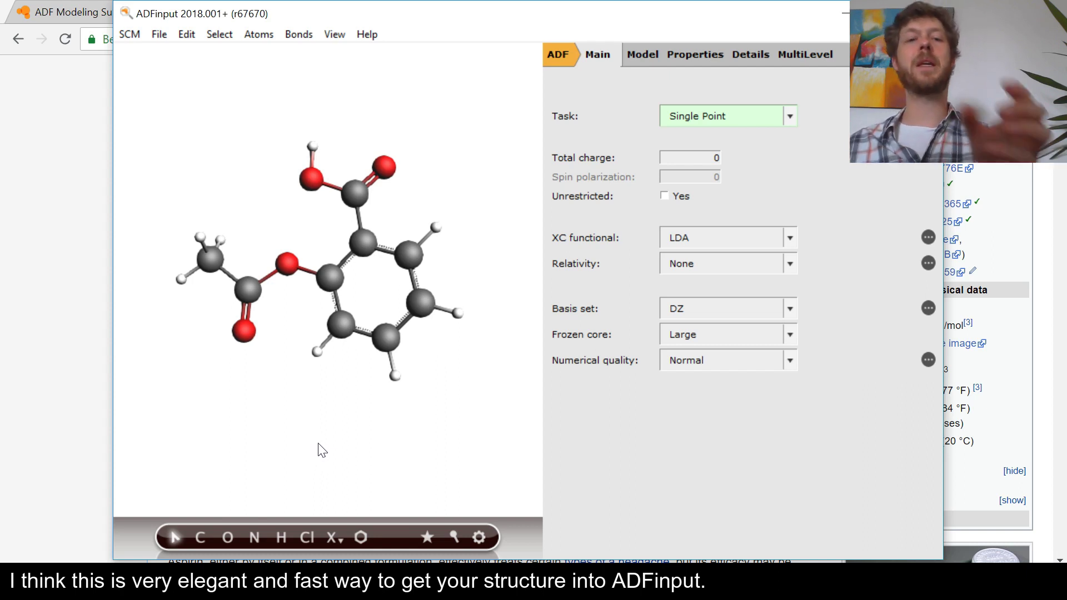
Select all atoms of the aspirin molecule and delete them.
key(ctrl+a)
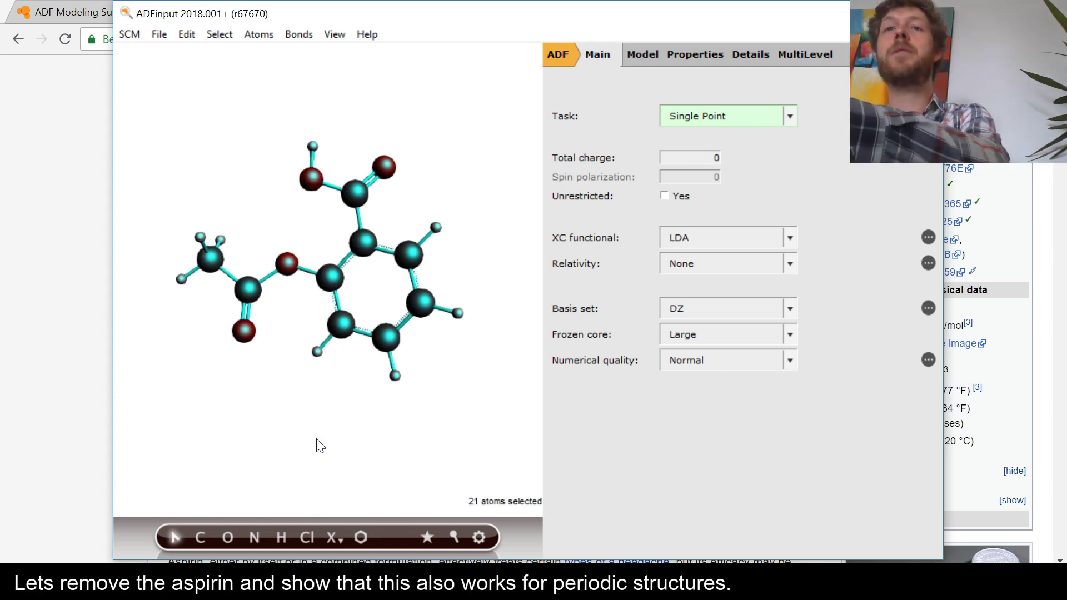
key(Delete)
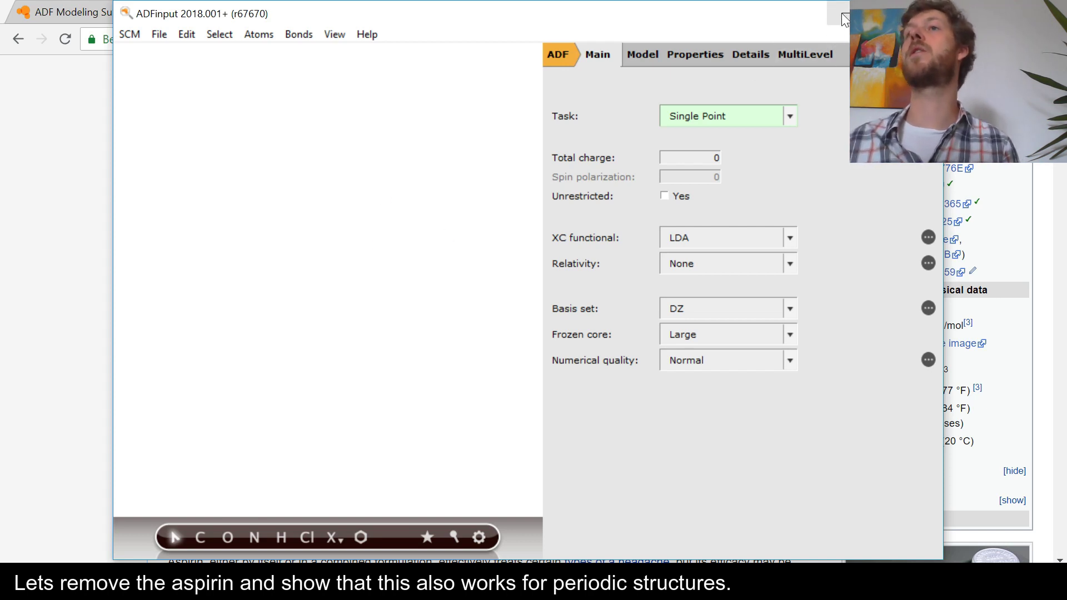
Minimize the ADFinput and ADFjobs windows and open the AMS_DATA CIF file from the desktop's tooltips folder in Notepad.
click(845, 22)
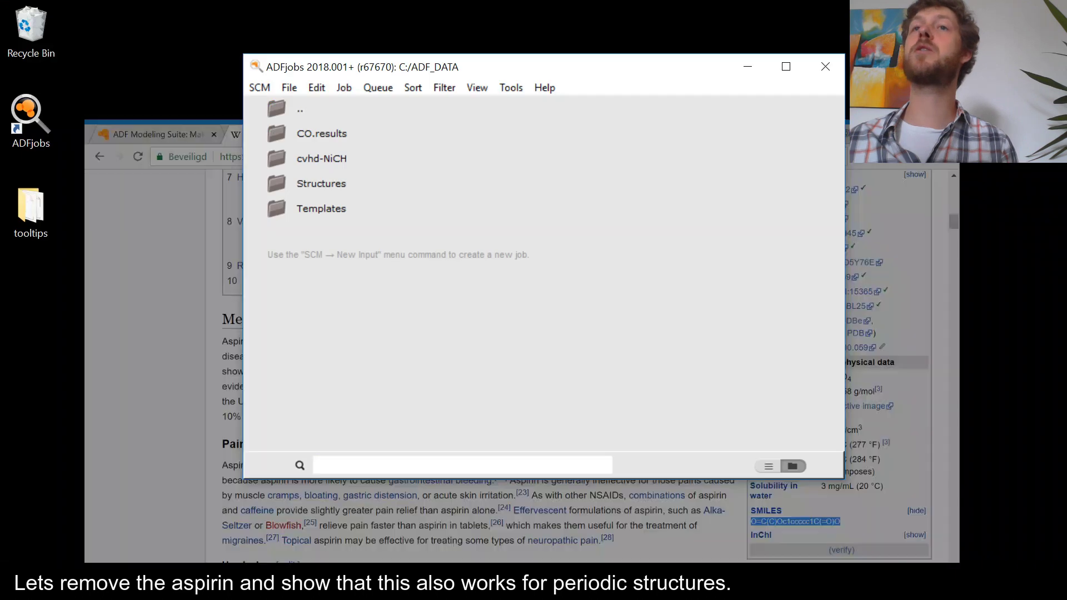
click(746, 67)
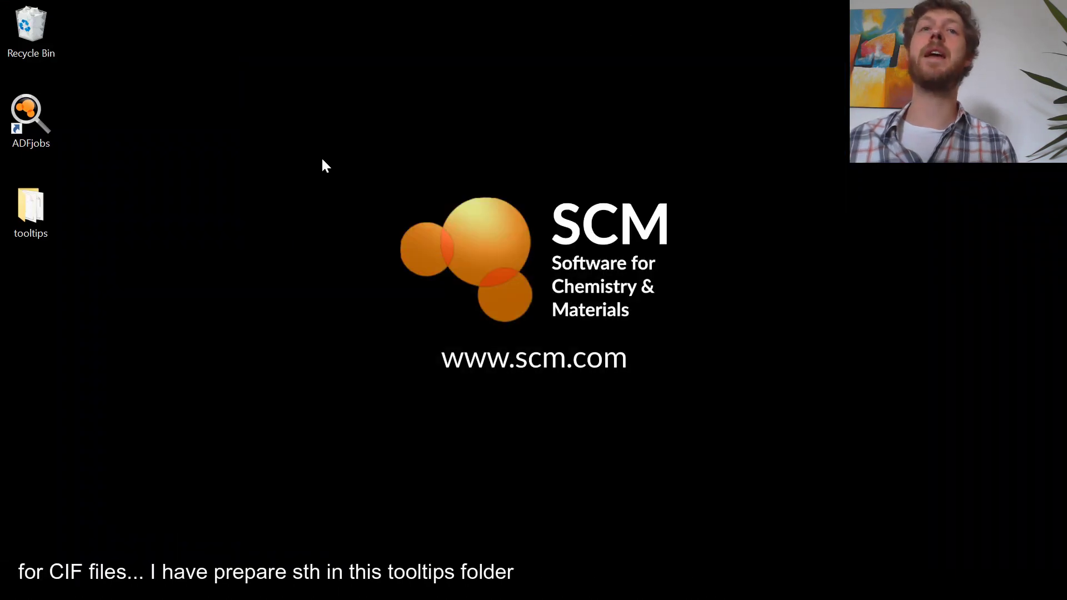
click(24, 202)
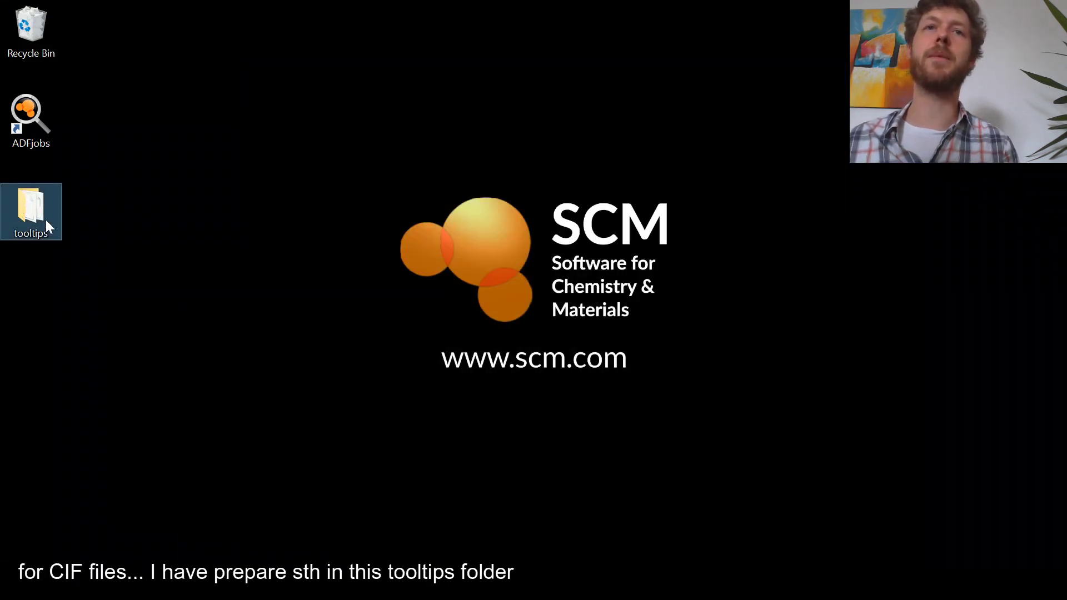
double_click(22, 202)
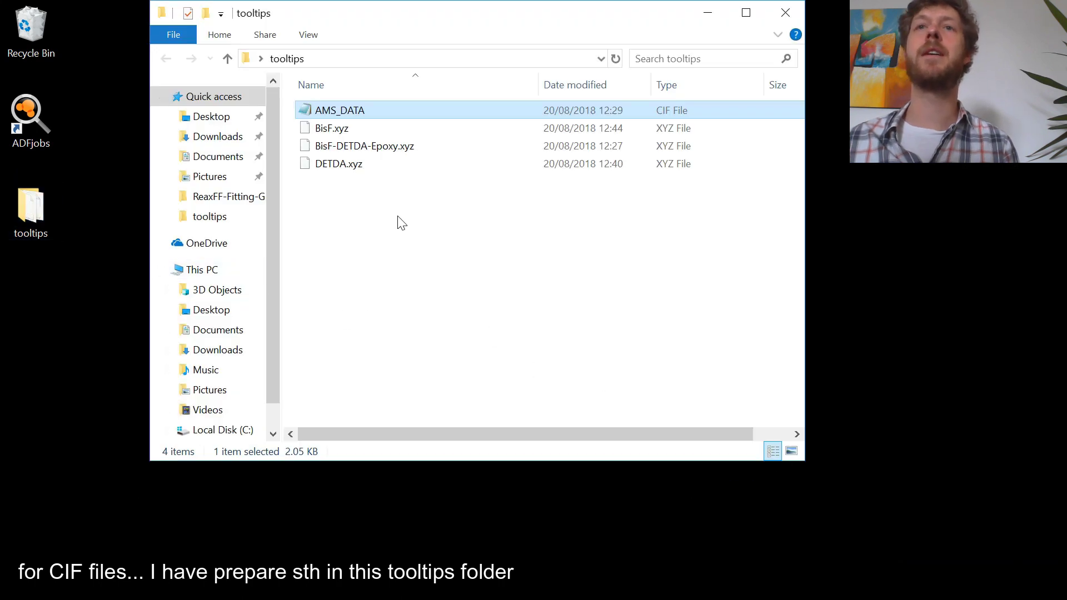
double_click(365, 110)
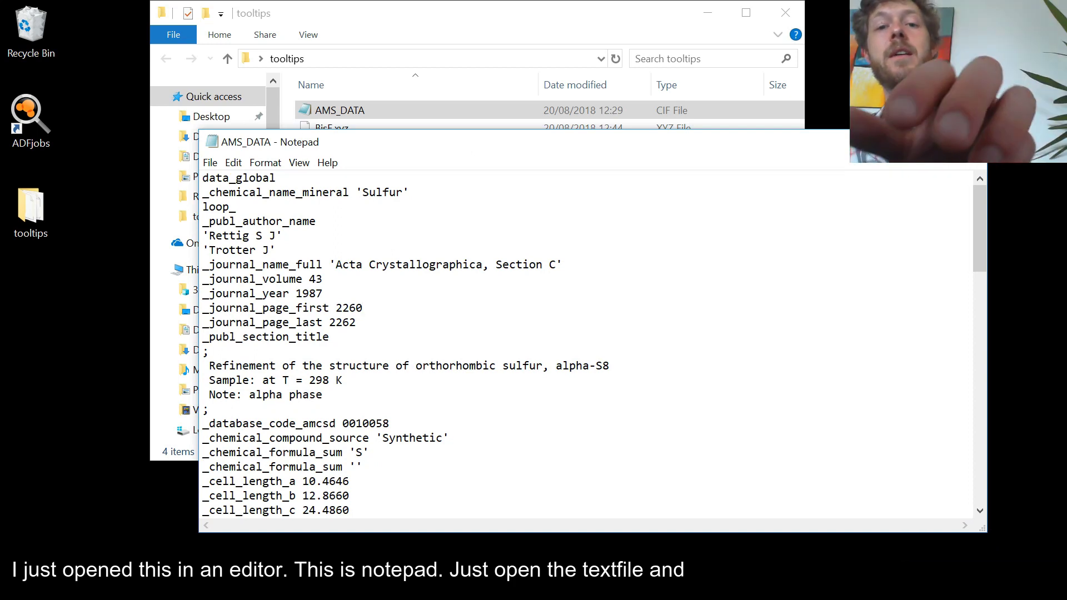
Copy the entire contents of the AMS_DATA file and return to ADFinput.
key(ctrl+a)
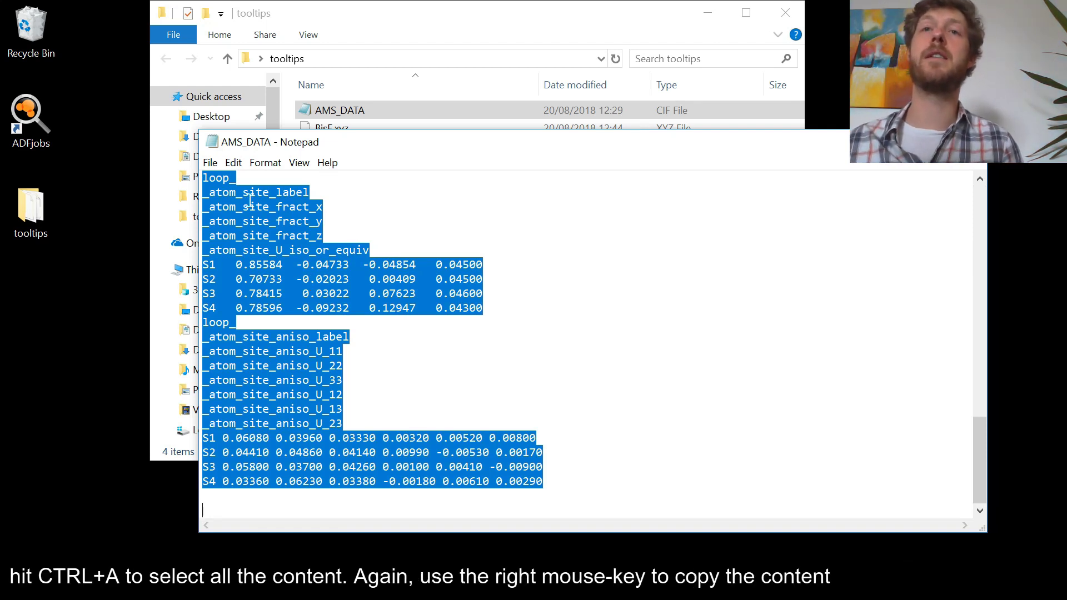
right_click(274, 238)
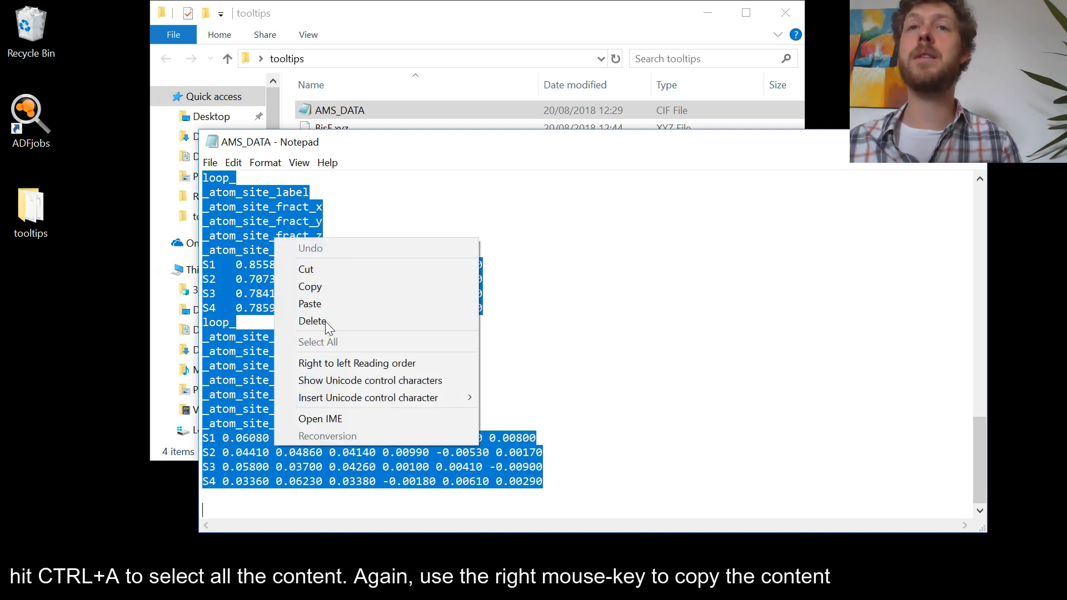
click(336, 290)
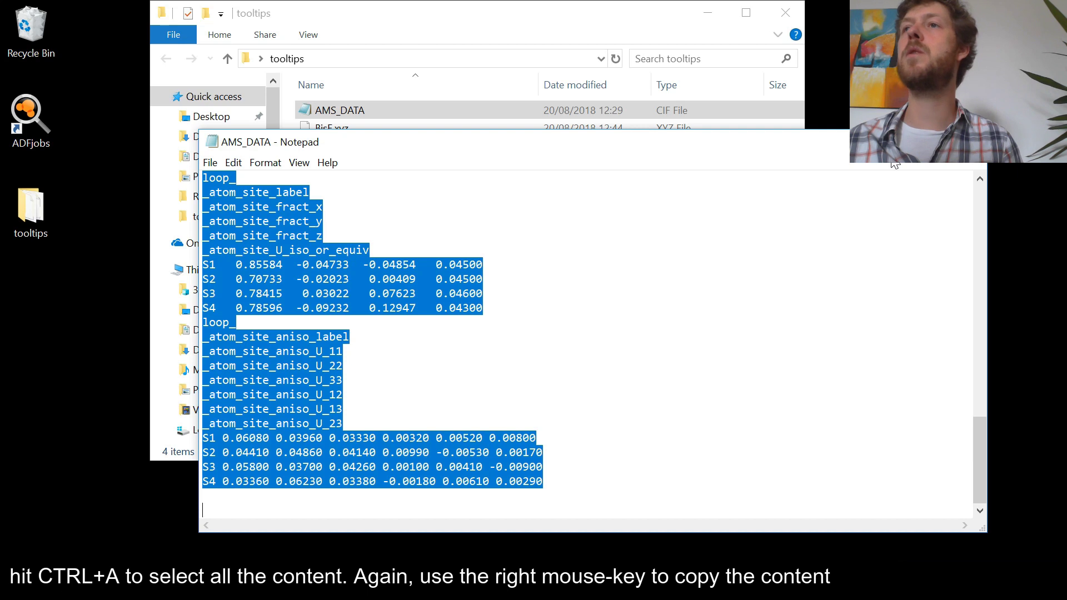
click(972, 141)
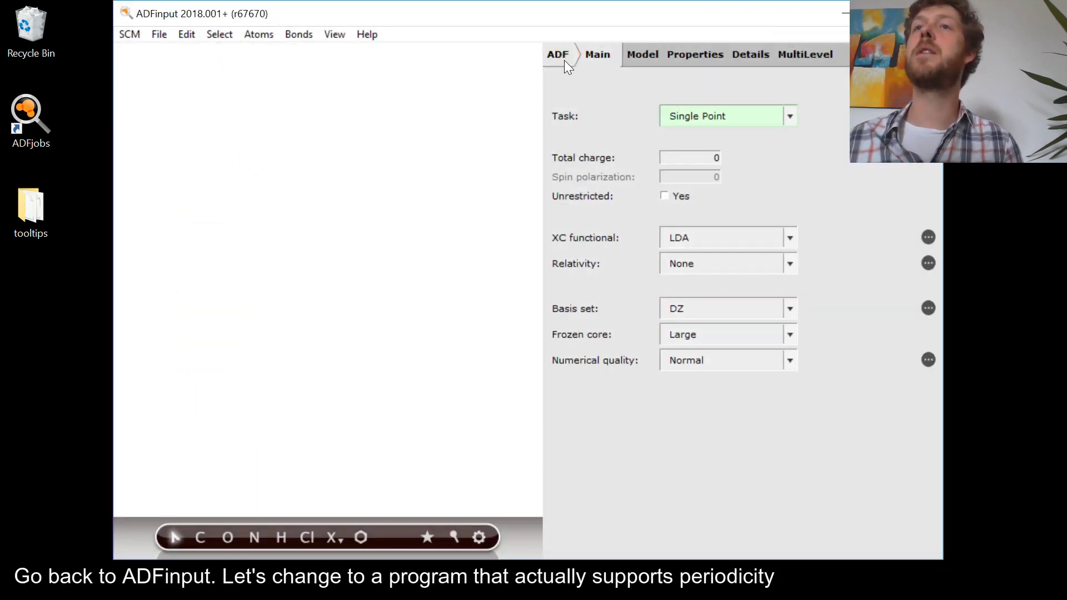
Switch the calculation program to ReaxFF and paste the copied sulfur crystal structure into the molecule view.
click(561, 55)
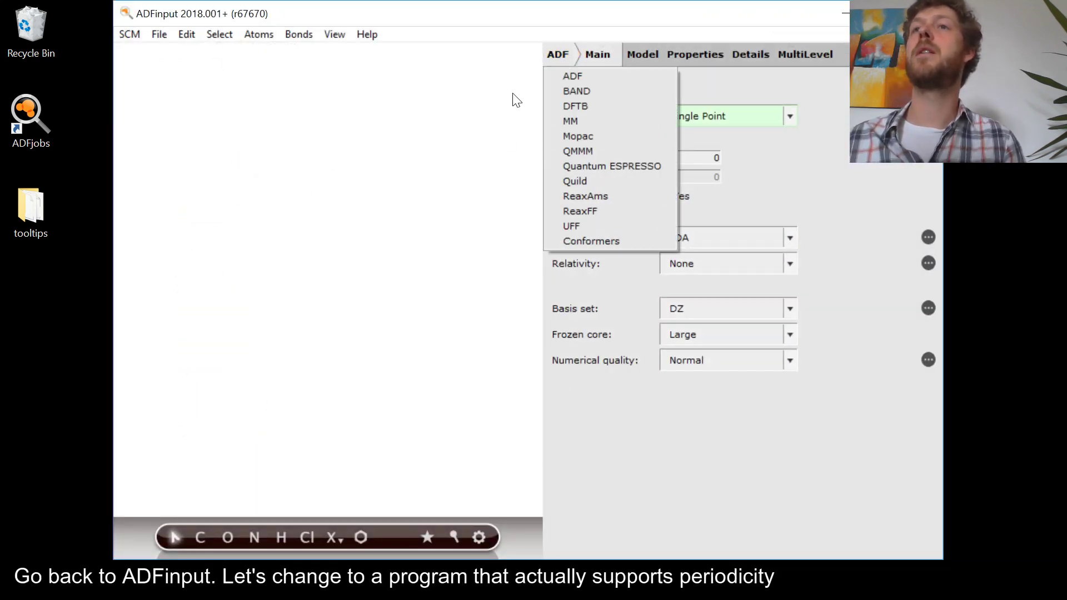
click(591, 211)
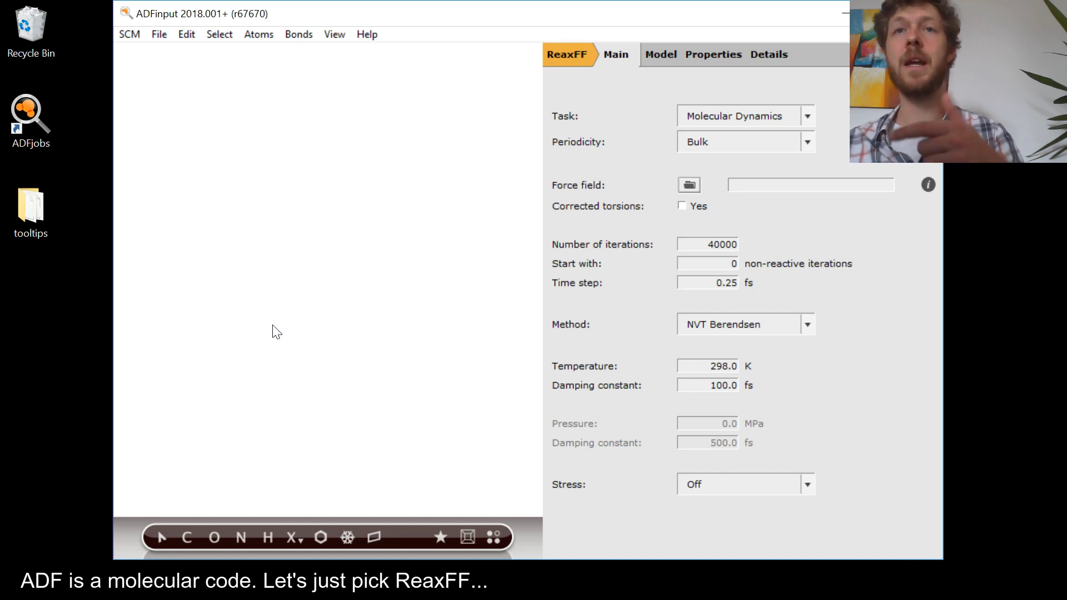
click(187, 35)
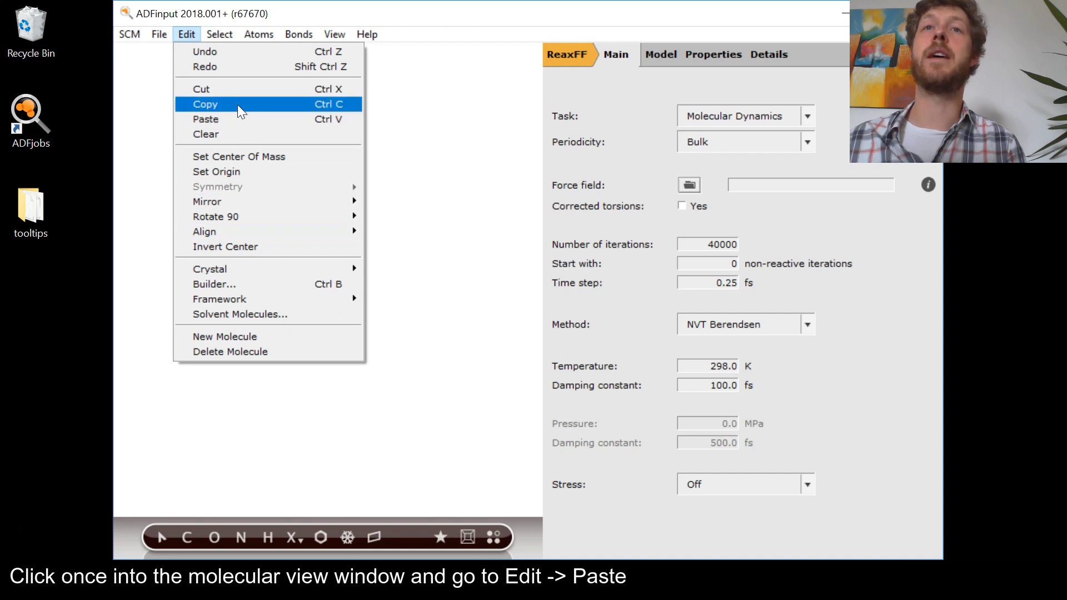
click(278, 119)
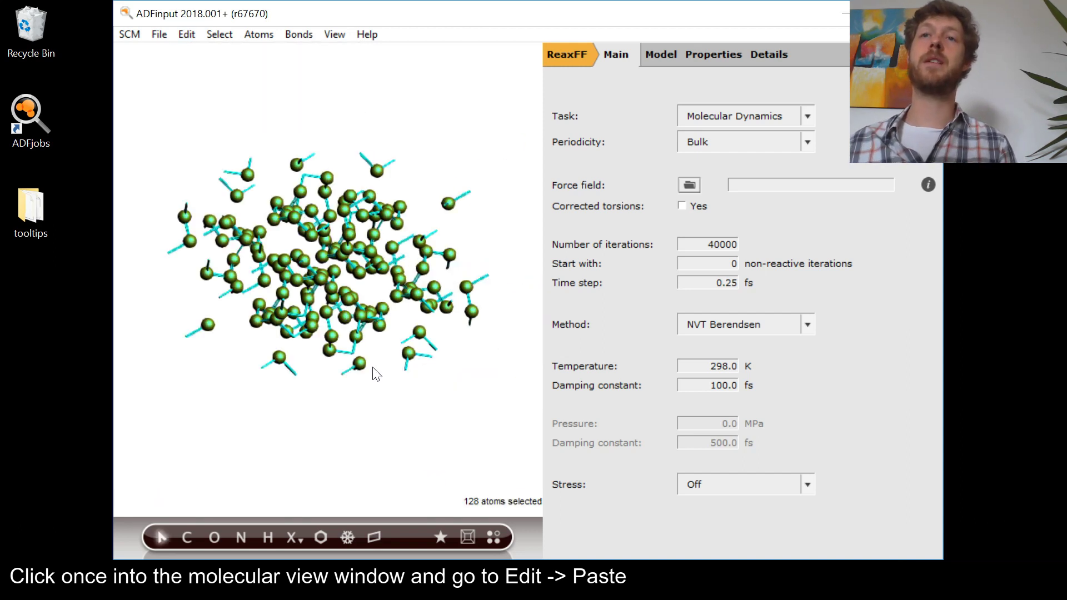
drag(431, 335, 474, 378)
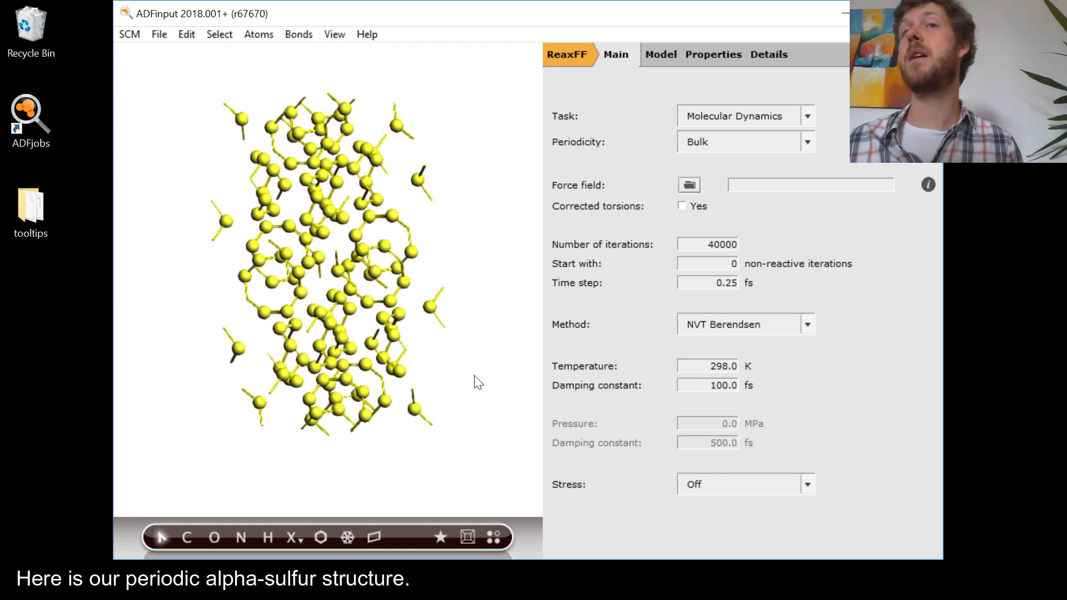
Show the lattice vectors of the periodic sulfur structure and inspect it from different angles.
click(334, 34)
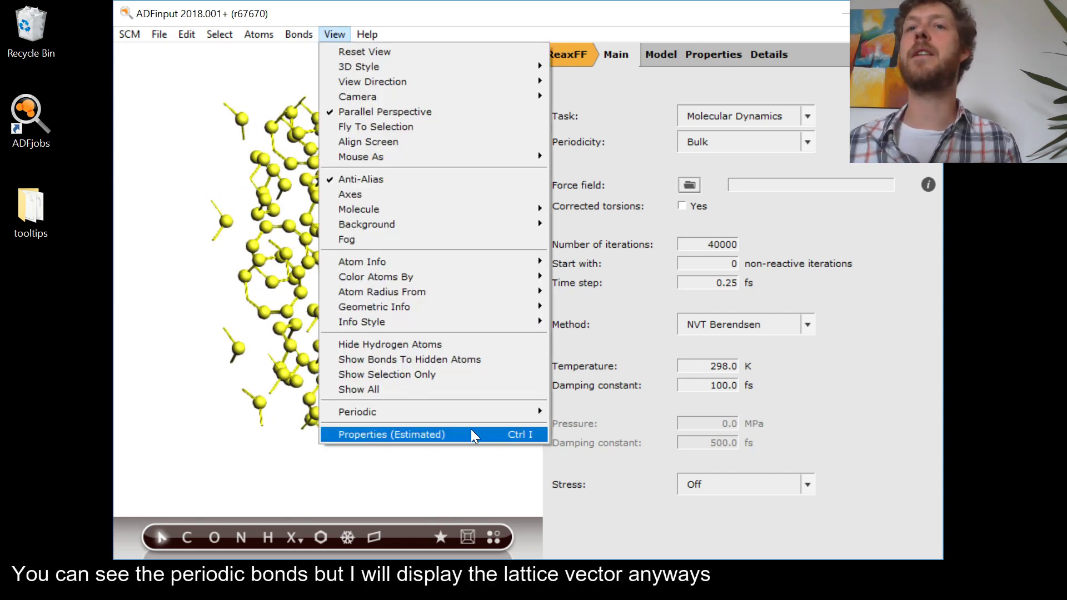
mouse_move(517, 406)
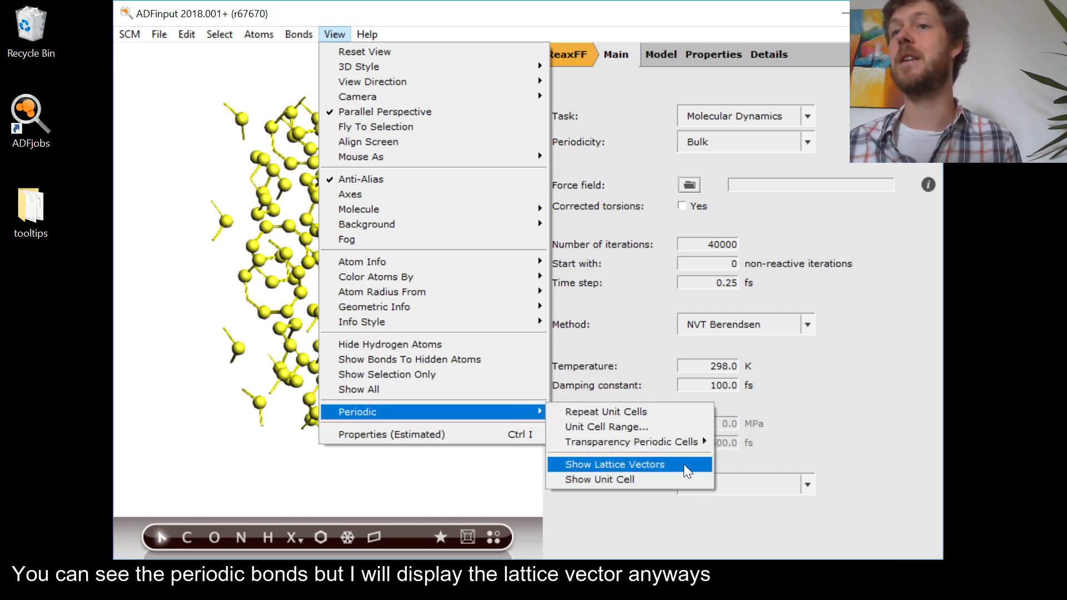
click(645, 463)
drag(404, 423, 446, 256)
drag(309, 425, 472, 468)
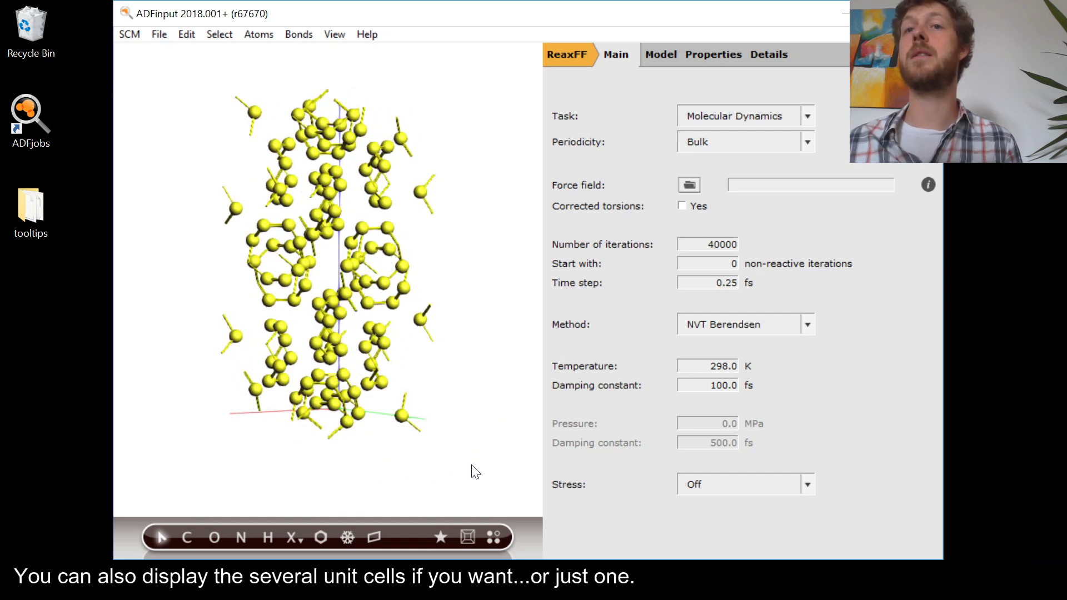
Display the sulfur structure with repeated unit cells, inspect it, and switch back to a single unit cell.
click(494, 536)
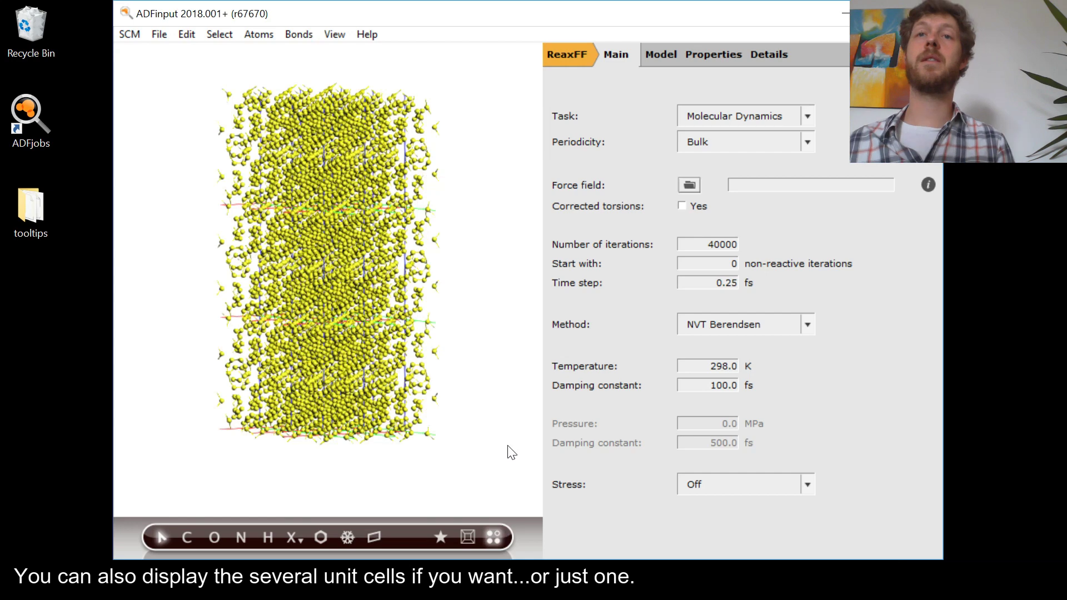
drag(381, 466, 326, 460)
click(492, 536)
drag(493, 512, 381, 491)
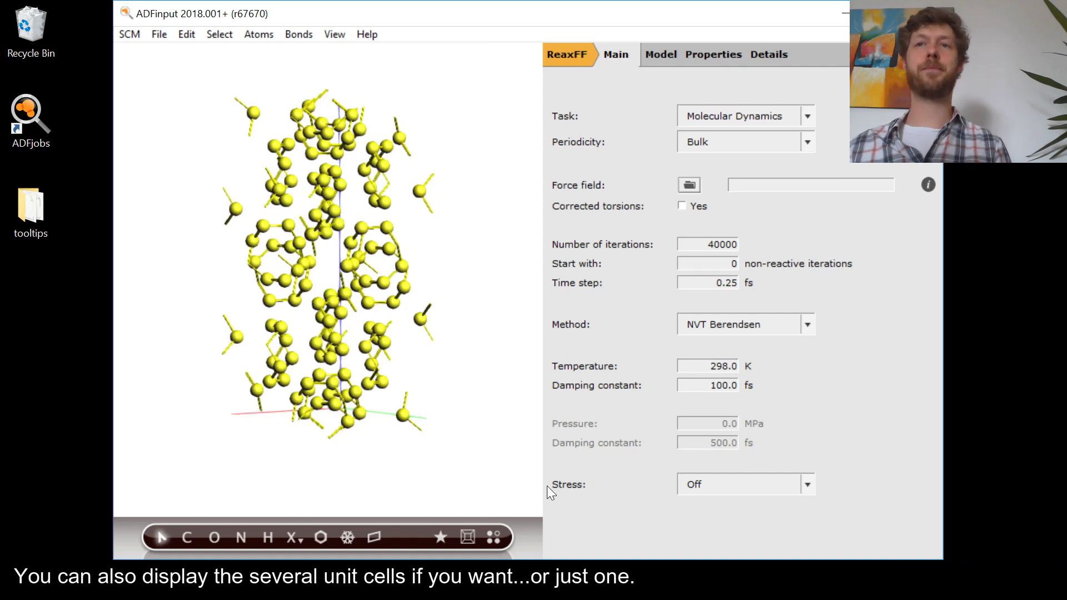
scroll(463, 437, up, 2)
scroll(473, 374, down, 2)
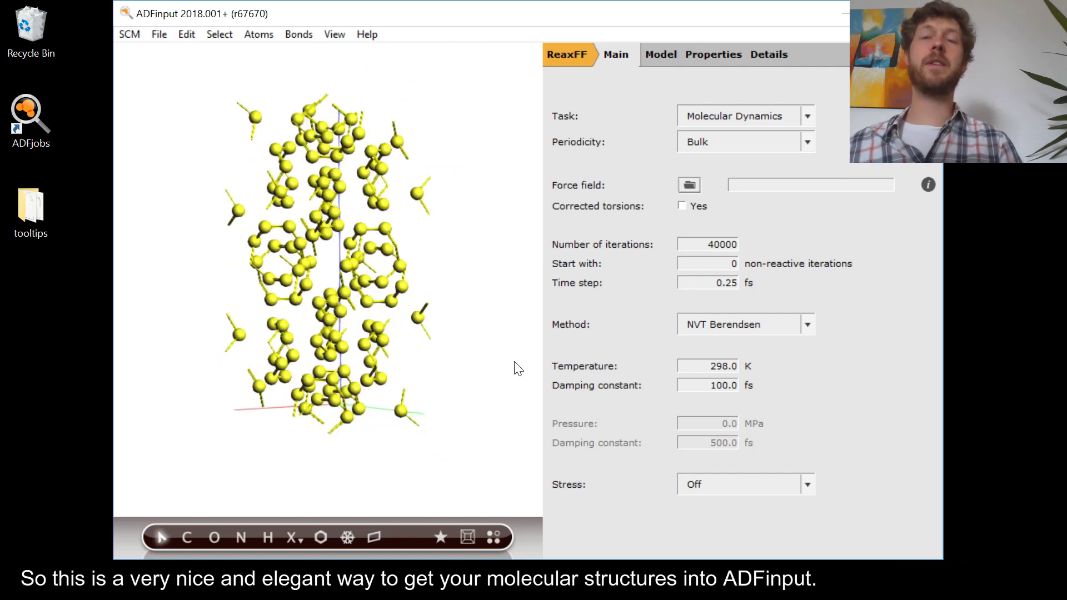